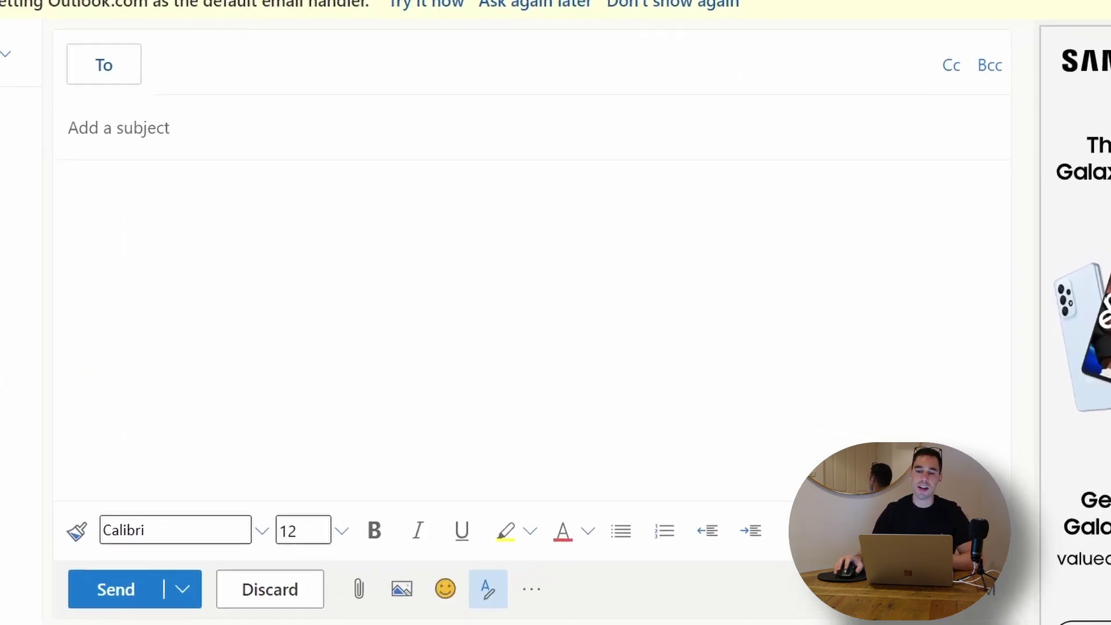
Step: Fill in the suggested recipient and the subject 'Happy Birthday'
click(322, 85)
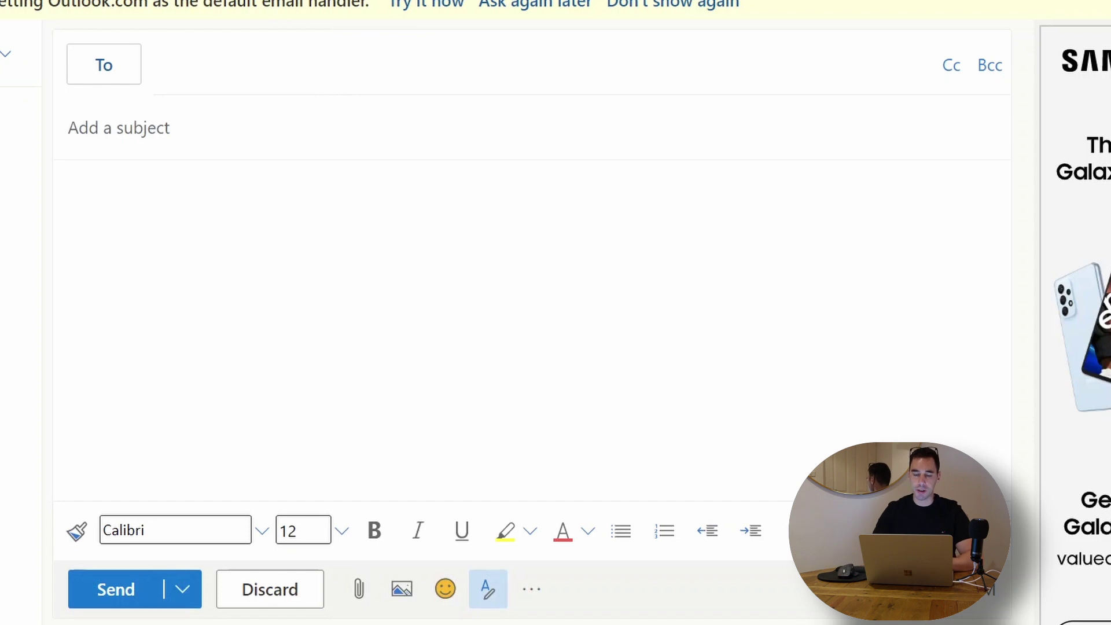
key(ctrl+v)
key(Tab)
text(Happu)
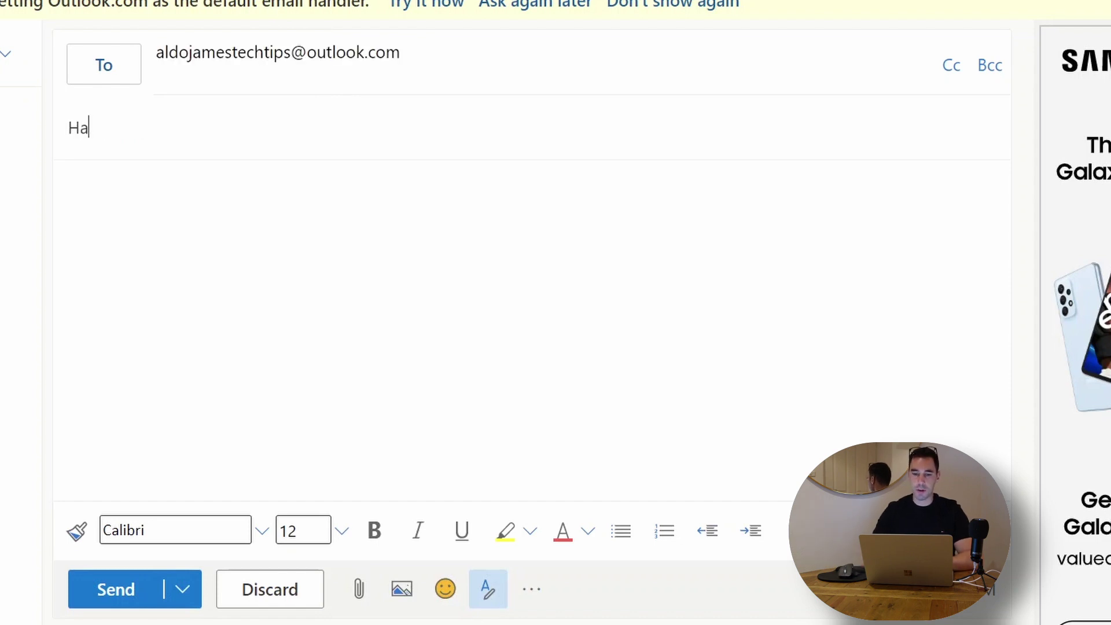
key(BackSpace)
key(BackSpace)
text(y Bir)
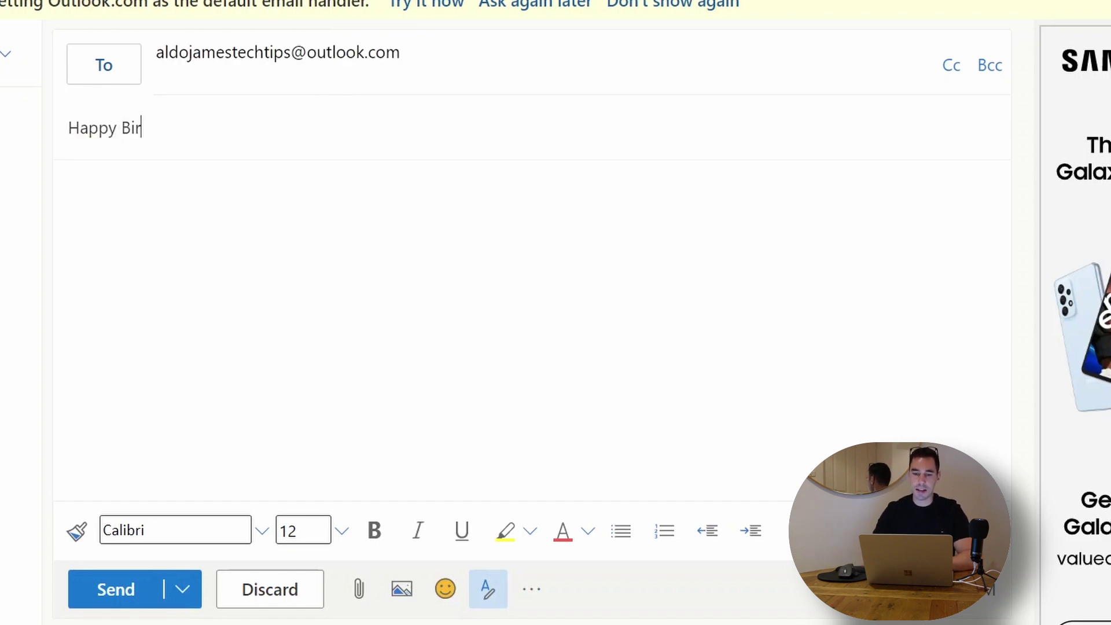
text(thday!)
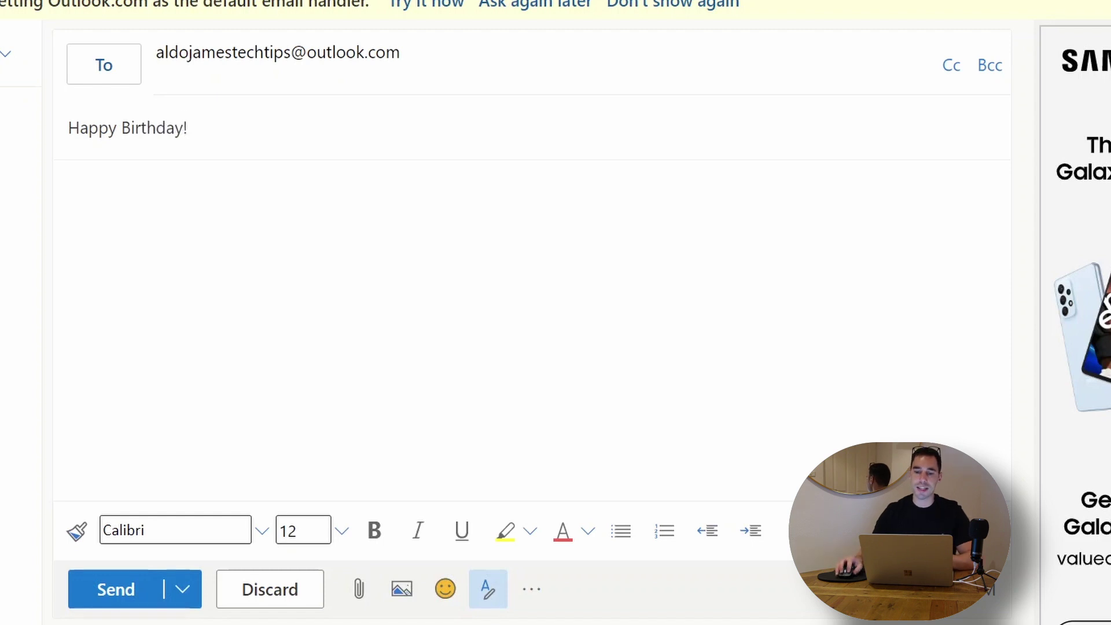
Step: Paste the HAAAAAAAAAAY horse meme into the message body
click(69, 191)
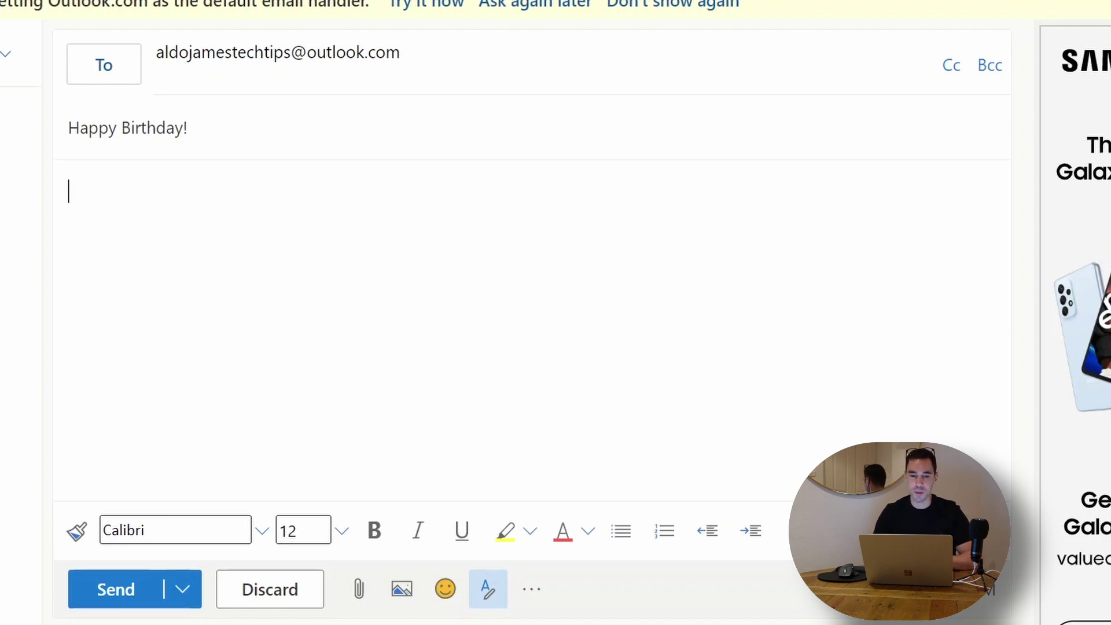
key(ctrl+v)
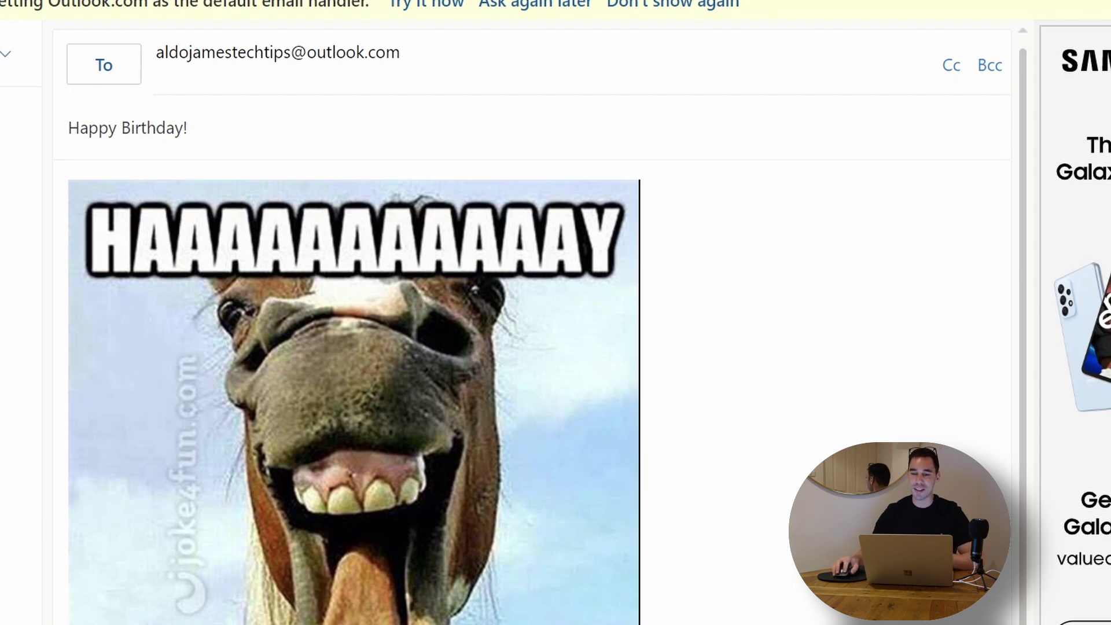
drag(1027, 312, 1030, 264)
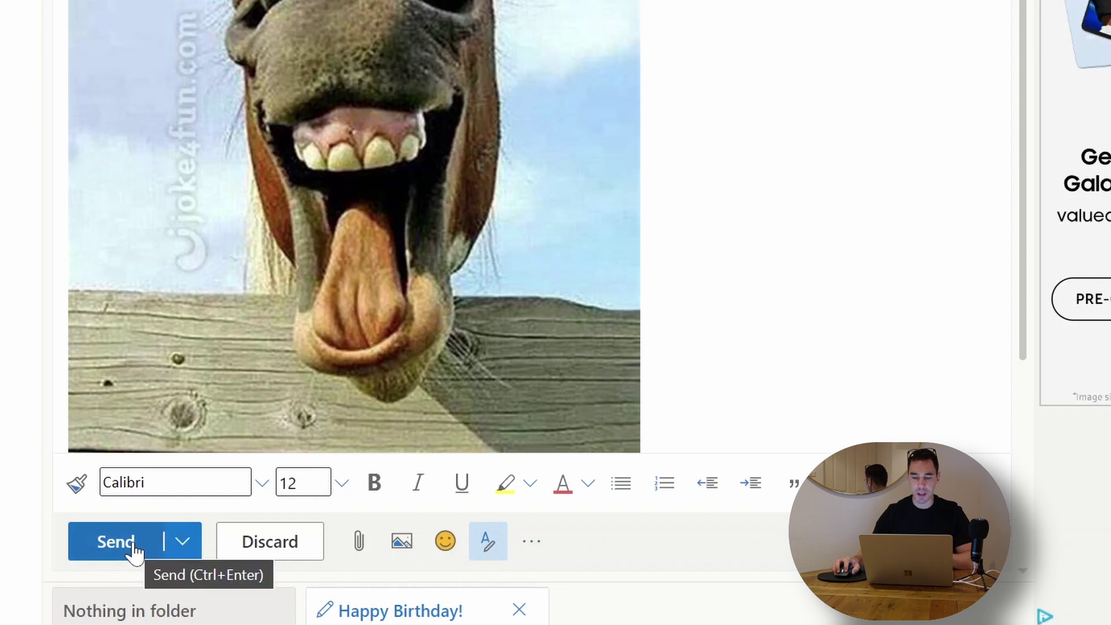
Step: Choose Send later with a custom time of 3/28/2022 at 10:00 AM
click(183, 544)
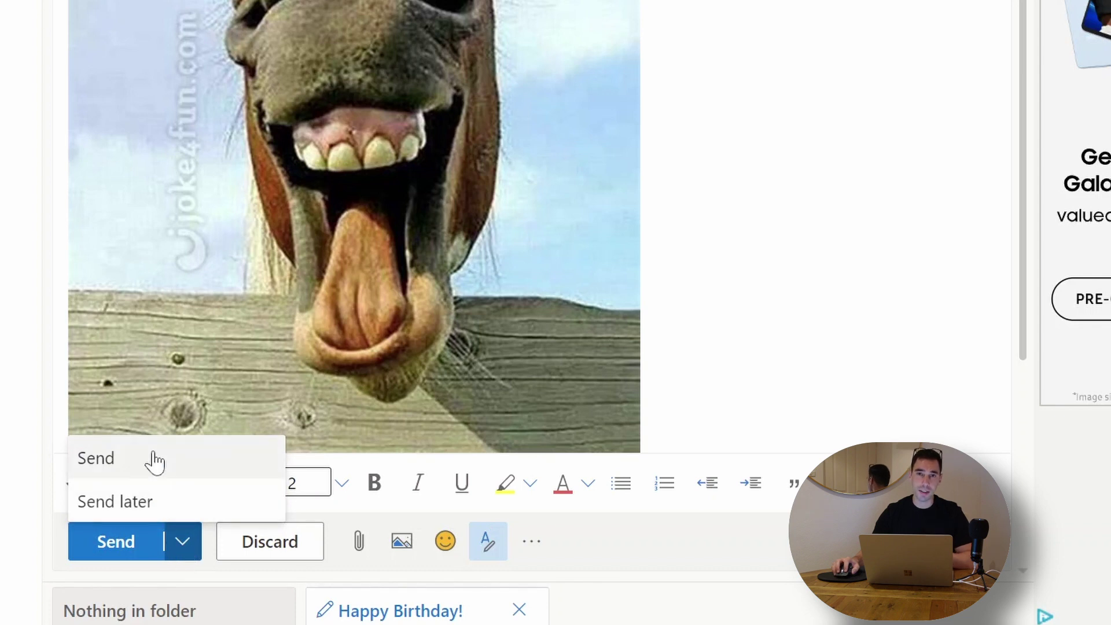
click(177, 503)
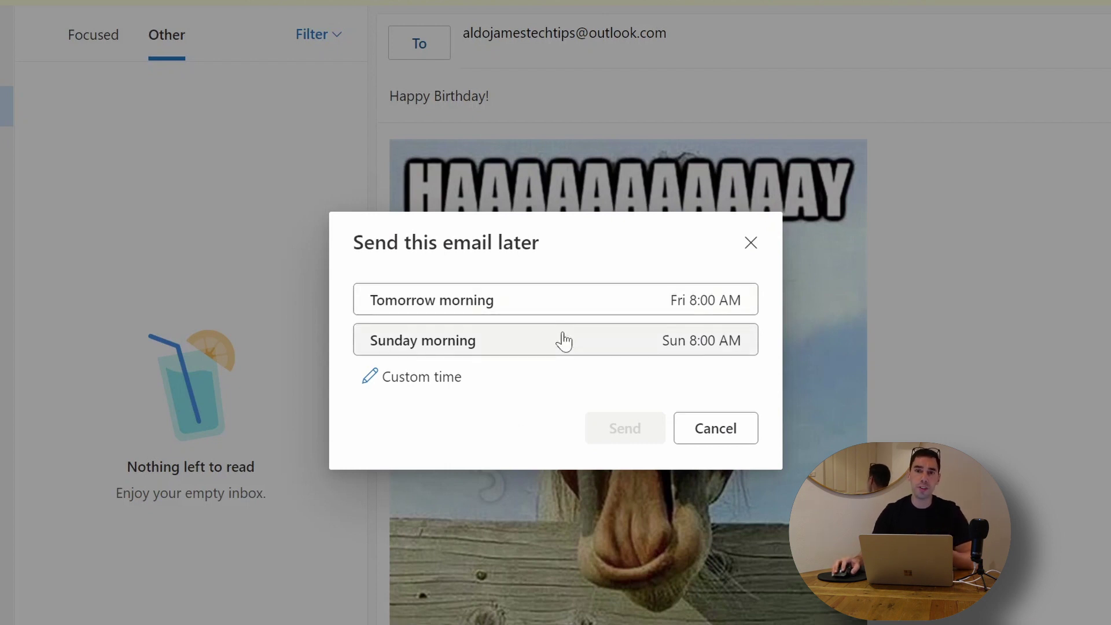
click(417, 382)
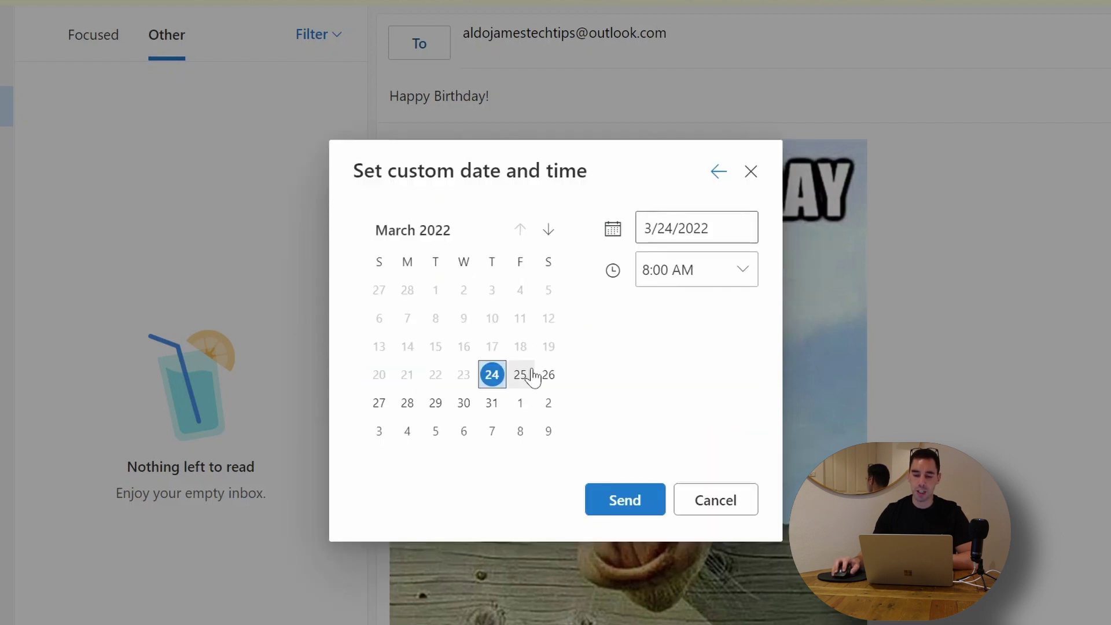
click(409, 404)
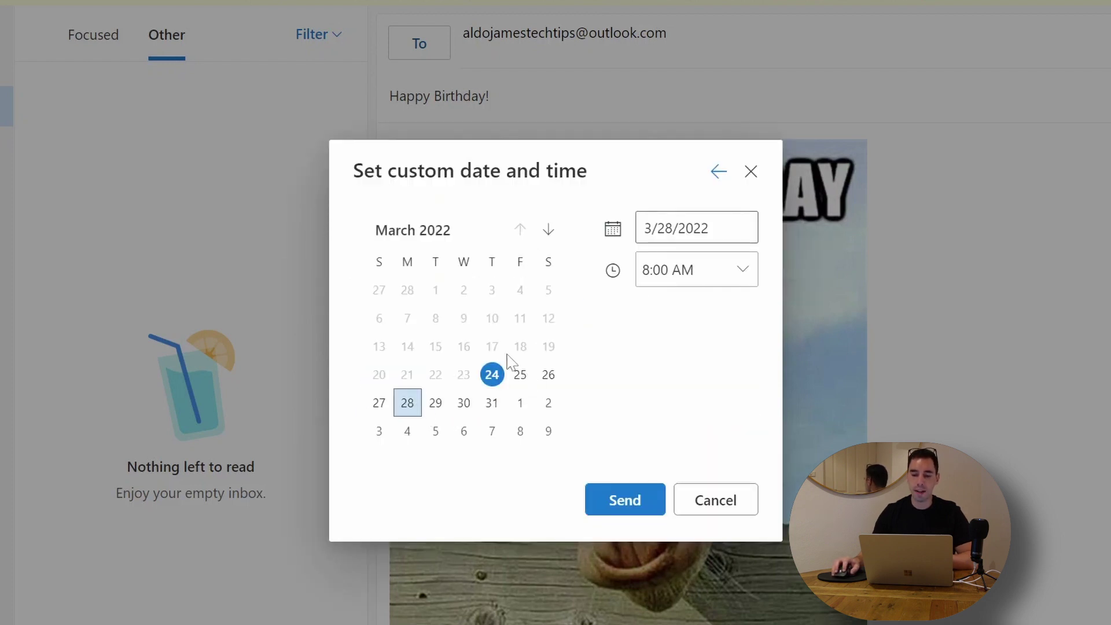
click(737, 277)
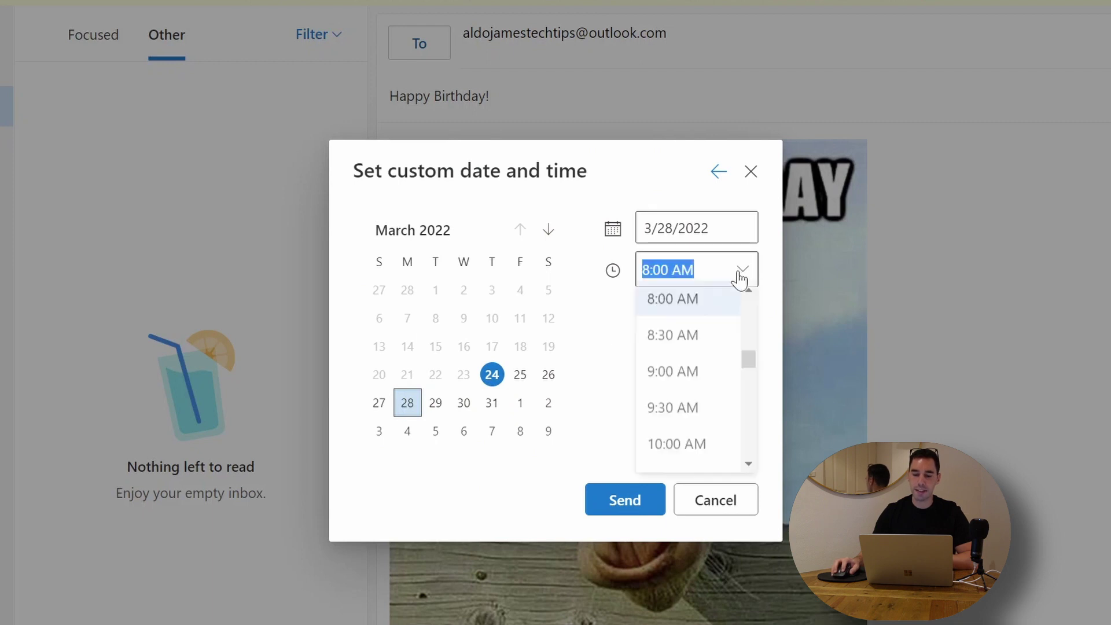
click(694, 451)
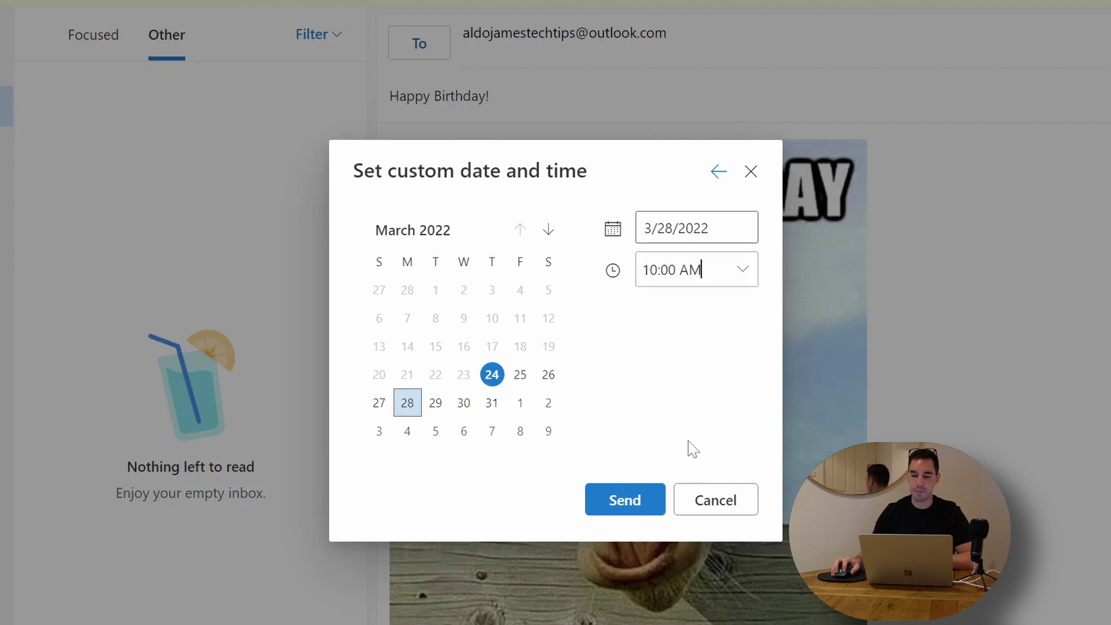
Step: Confirm the custom time with Send to schedule the birthday email
click(633, 502)
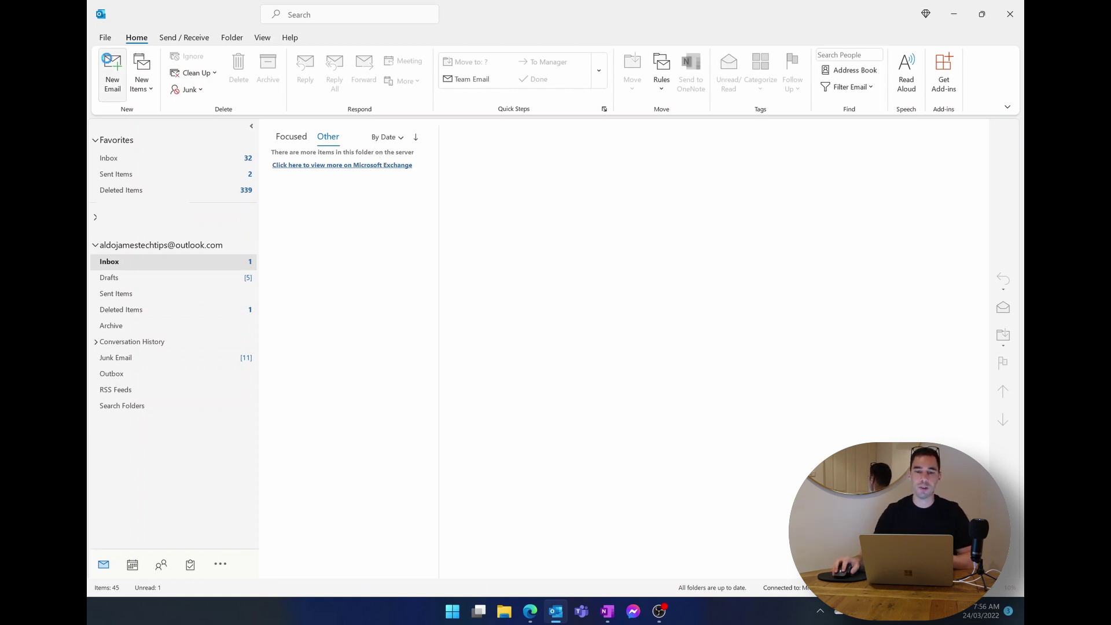
Step: Start a new desktop email to the suggested recipient, subject Happy Birthday!, with the horse meme pasted in
click(106, 59)
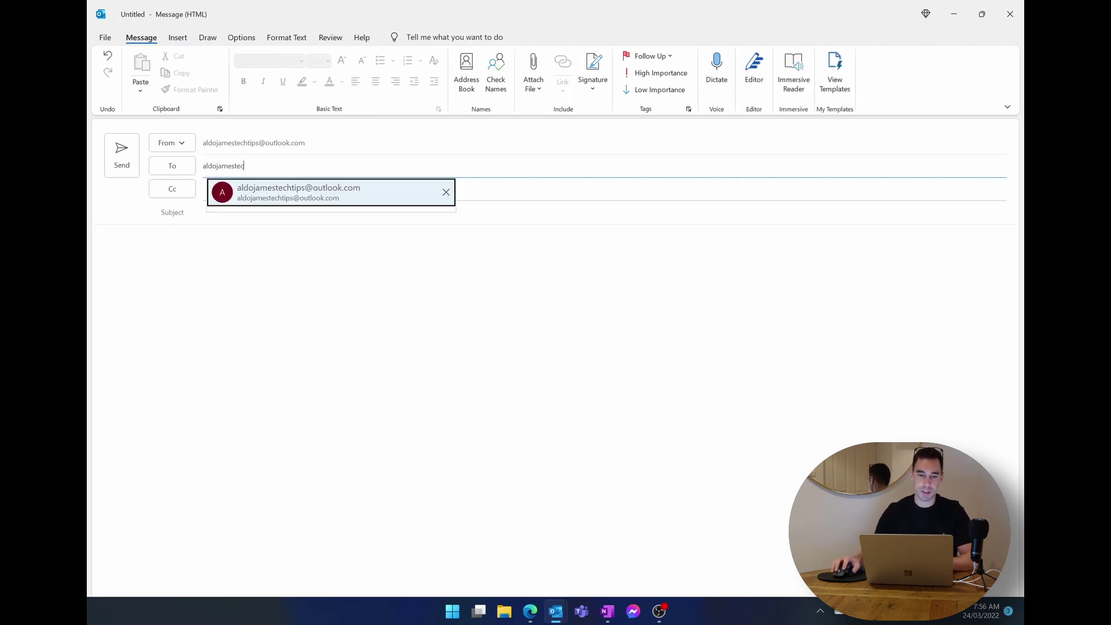
key(Tab)
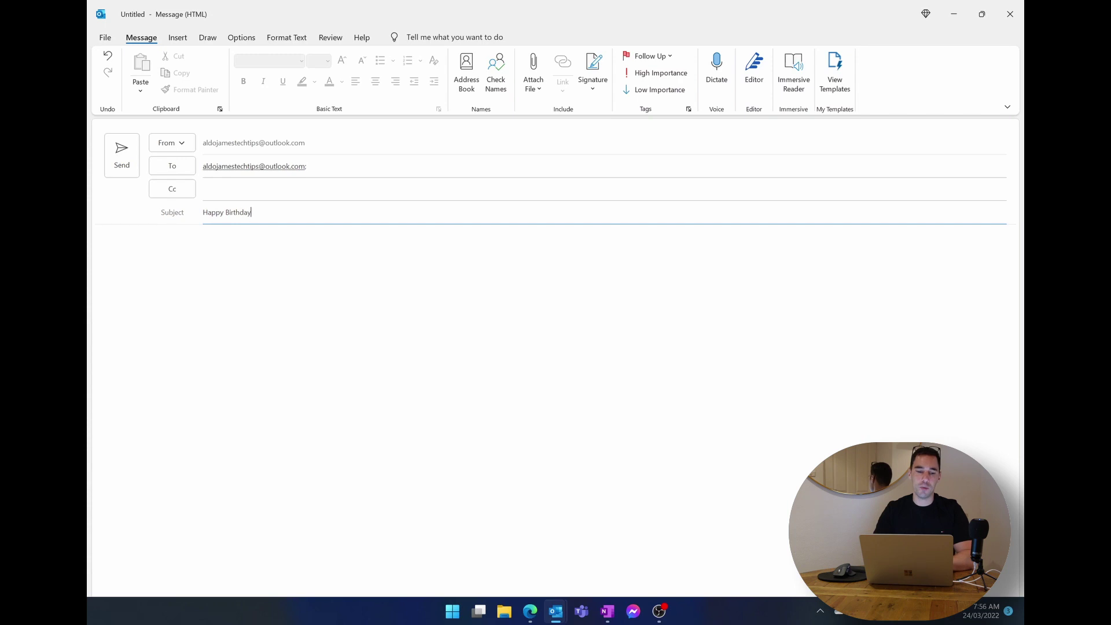
key(Tab)
key(ctrl+v)
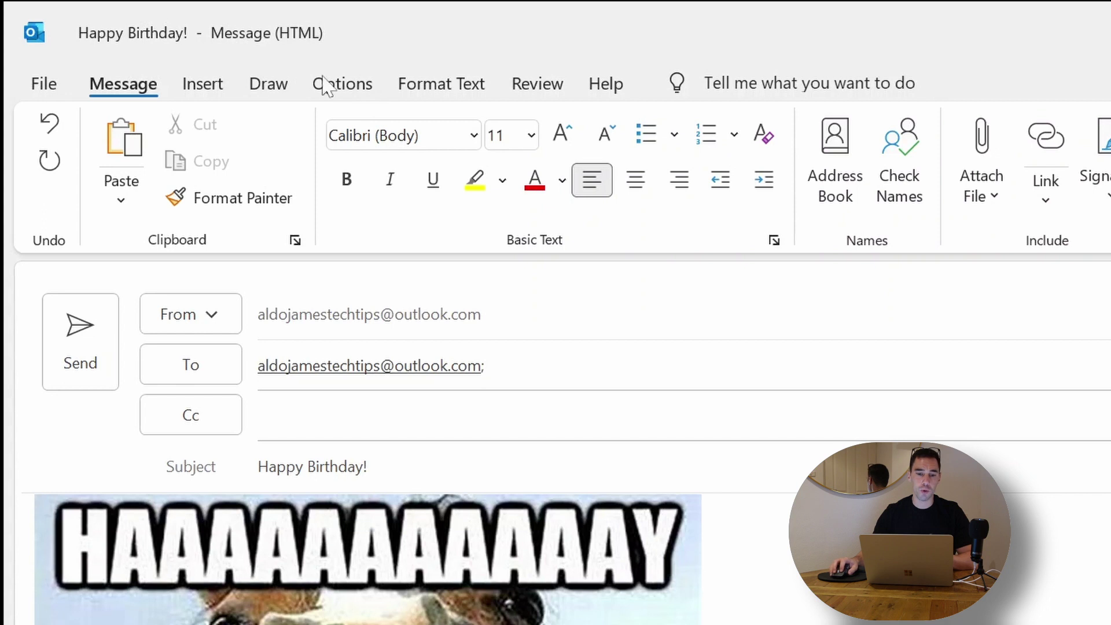
Step: Open Delay Delivery from the Options tab, showing 'Do not deliver before' 24/03/2022 5:00 PM
click(350, 88)
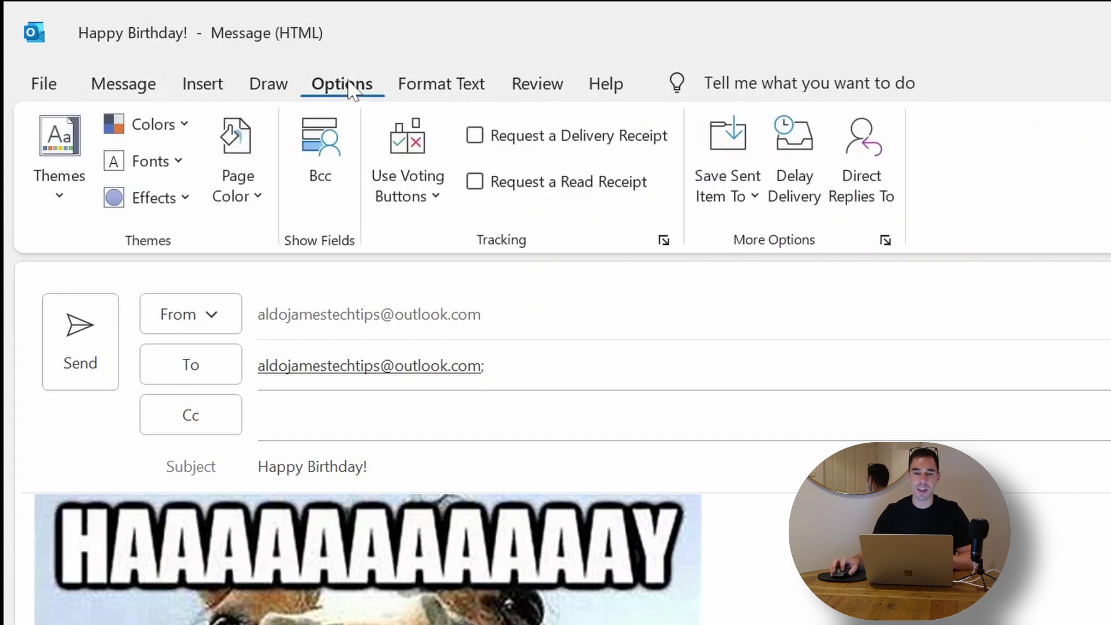
click(799, 151)
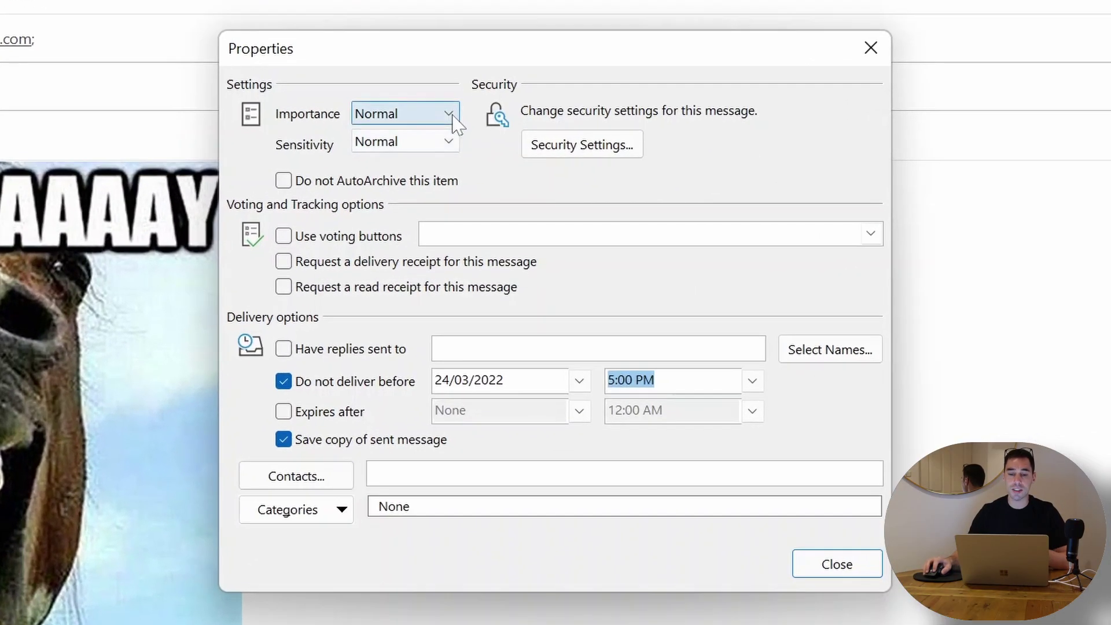
Step: Keep Importance at Normal, leave Security Settings unchanged, and enable Approve;Reject voting buttons
click(456, 129)
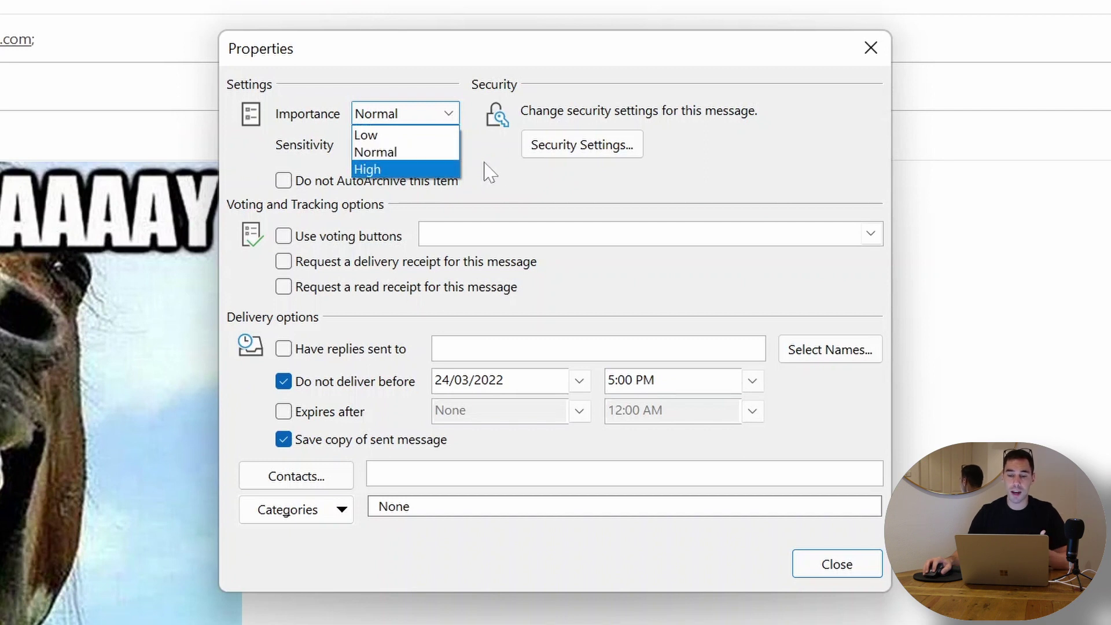
click(504, 165)
click(557, 146)
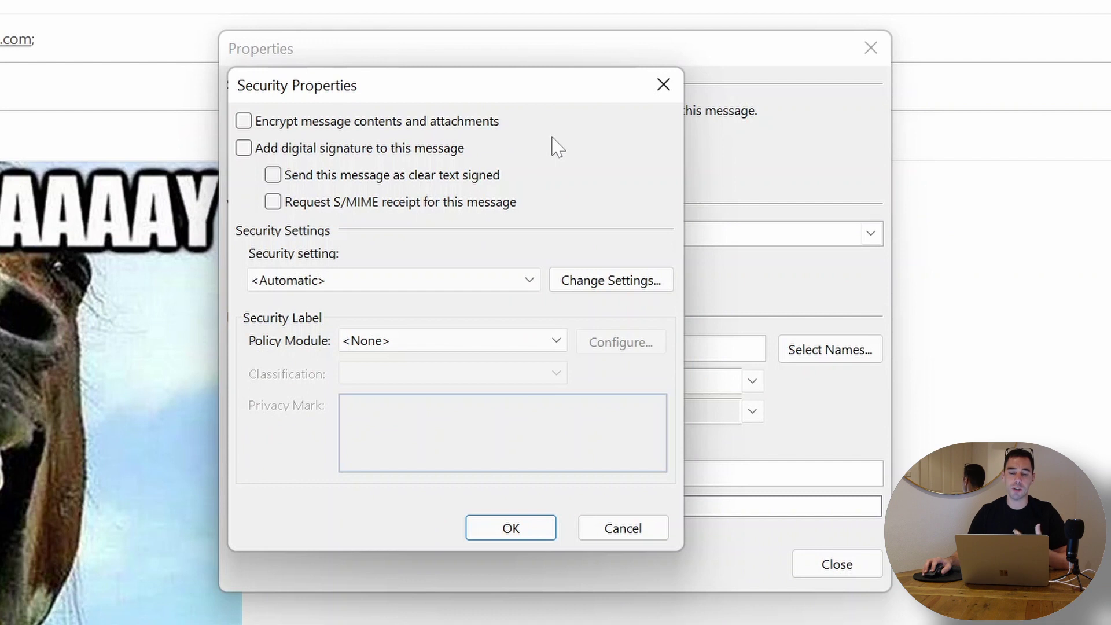
click(662, 88)
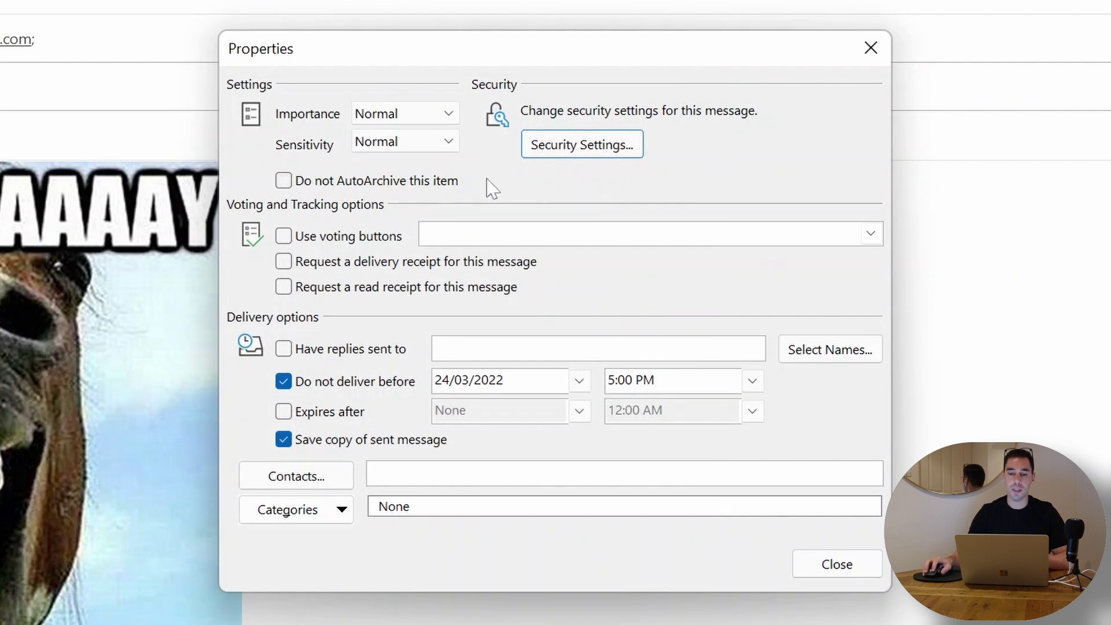
click(347, 238)
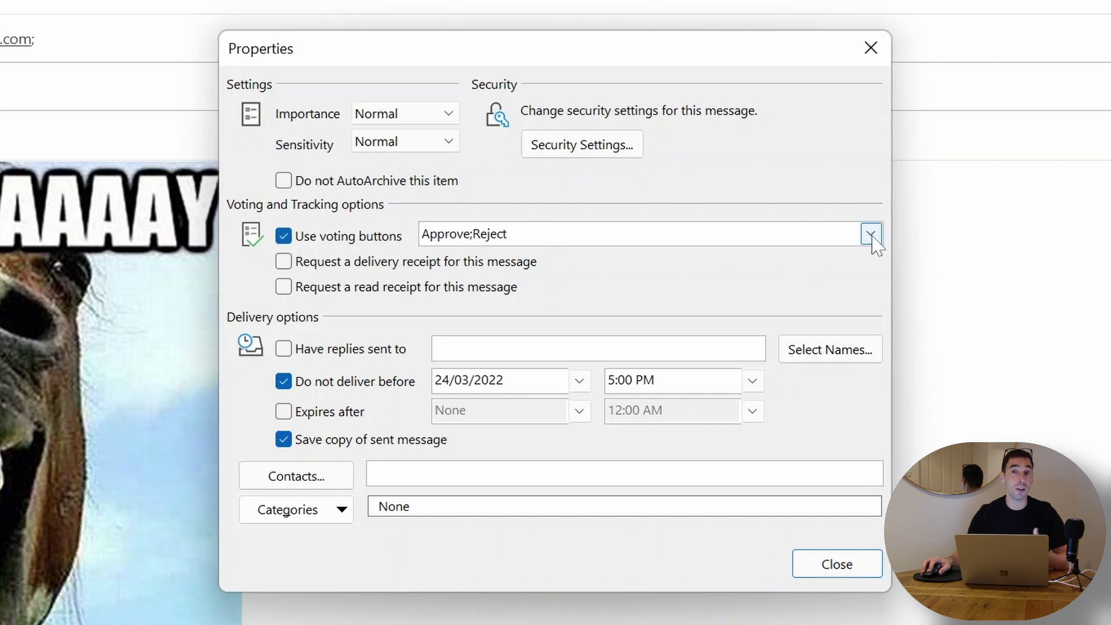
Step: Turn voting buttons off and leave 'Have replies sent to' unchecked
click(360, 238)
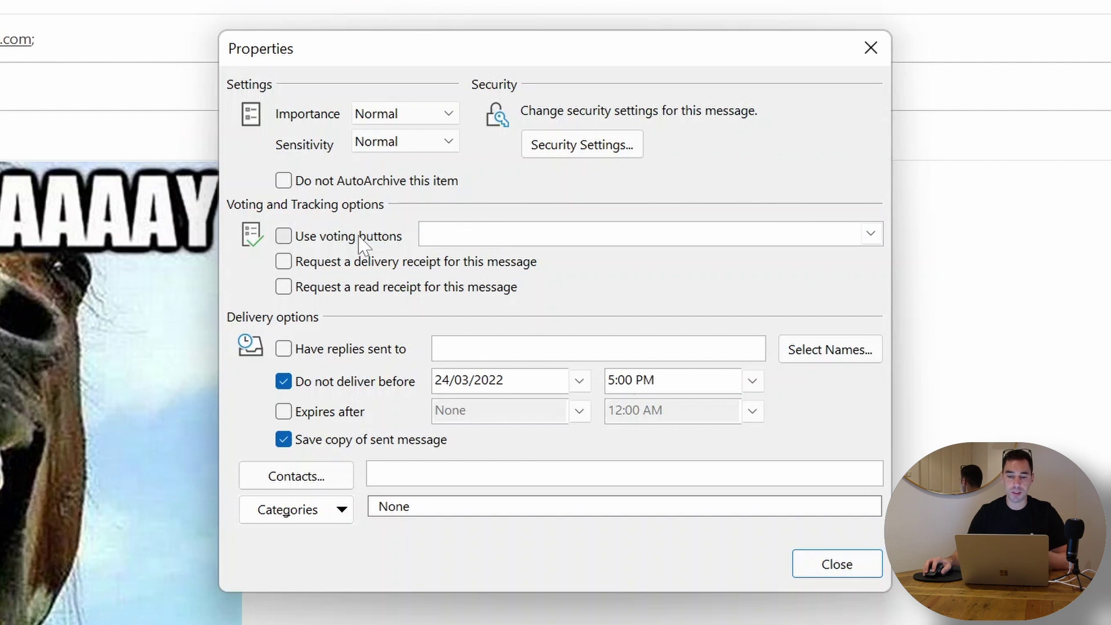
click(345, 351)
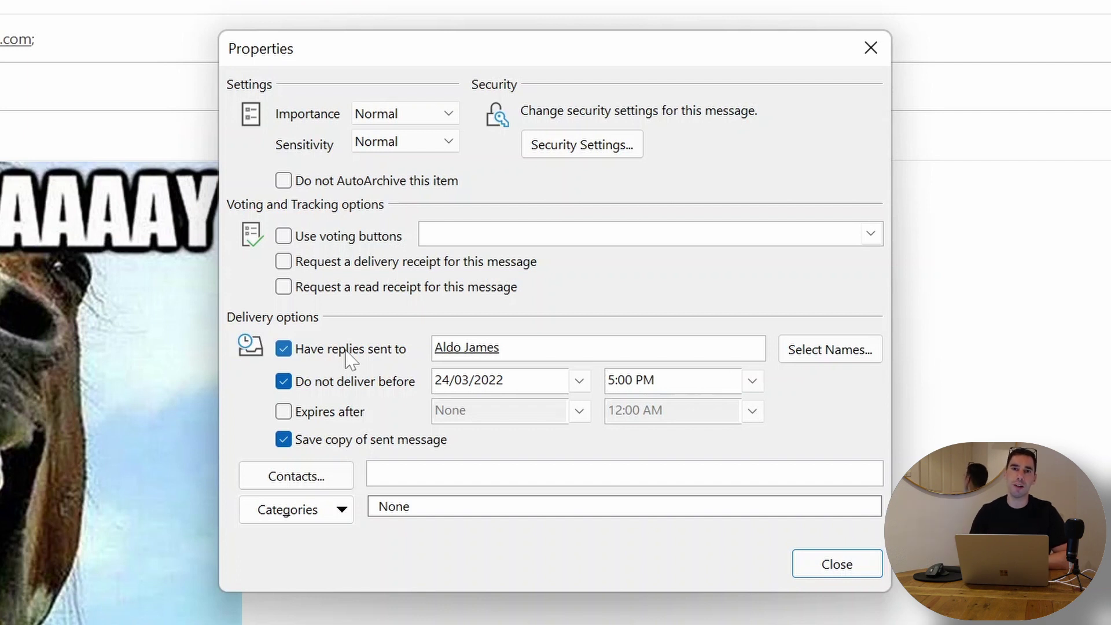
click(350, 350)
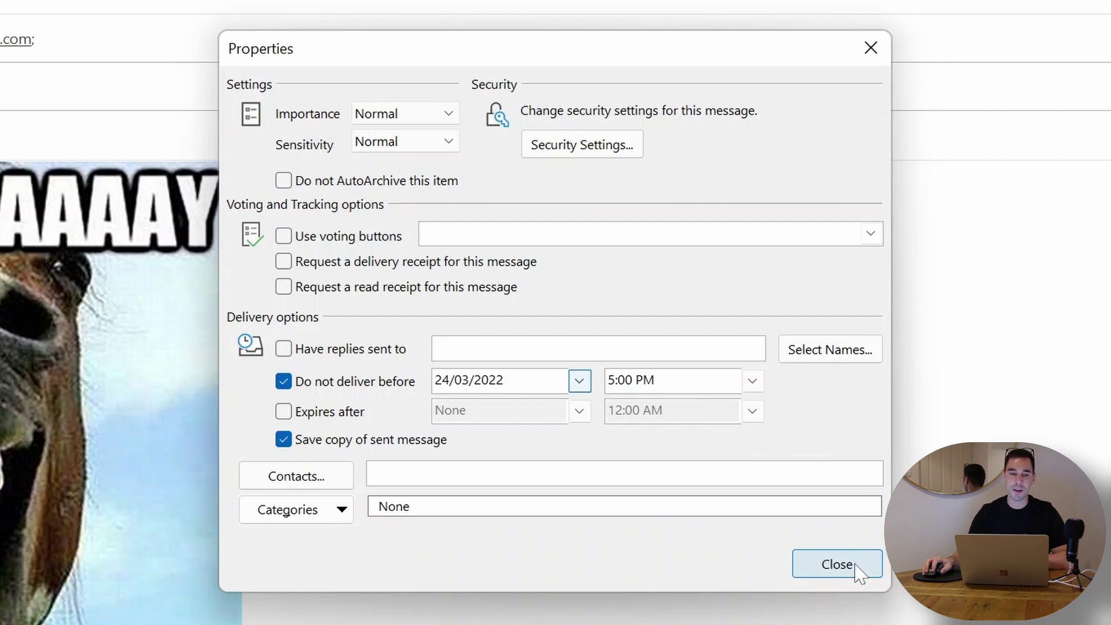
Step: Close Properties, send the message, and view it waiting in the Outbox
click(858, 569)
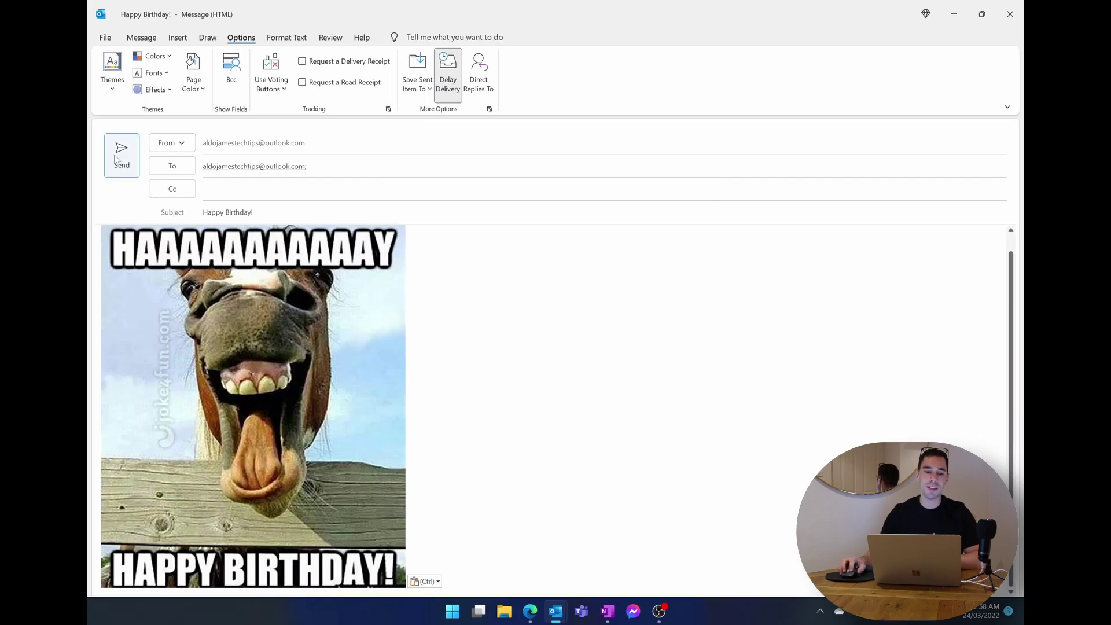
click(118, 156)
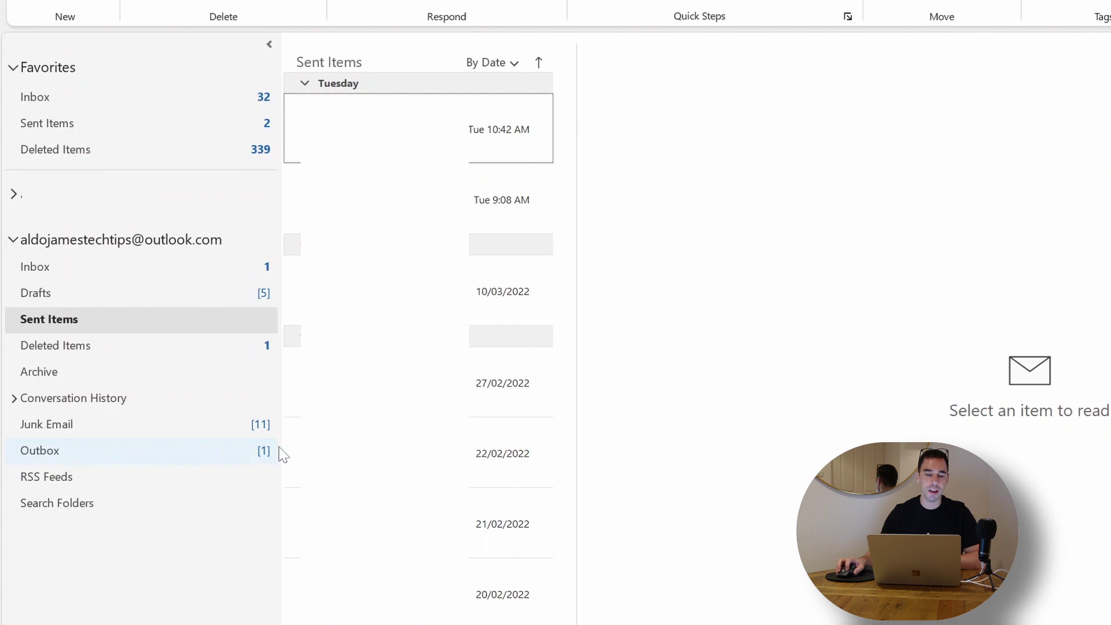
click(175, 453)
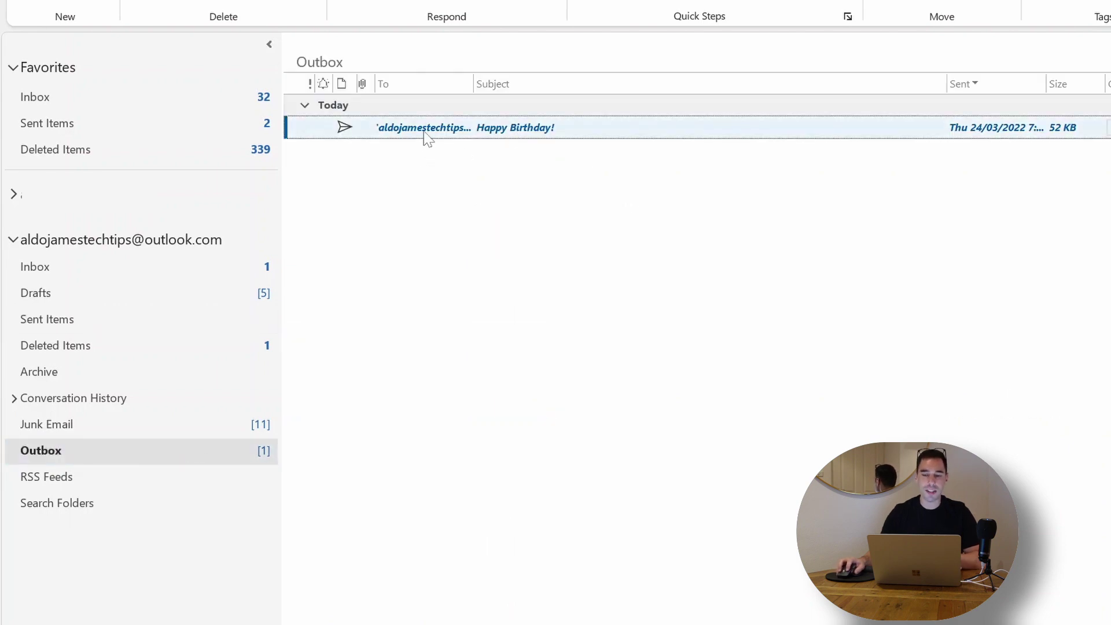
Step: Reopen the queued Happy Birthday! message and its Delay Delivery properties
double_click(888, 133)
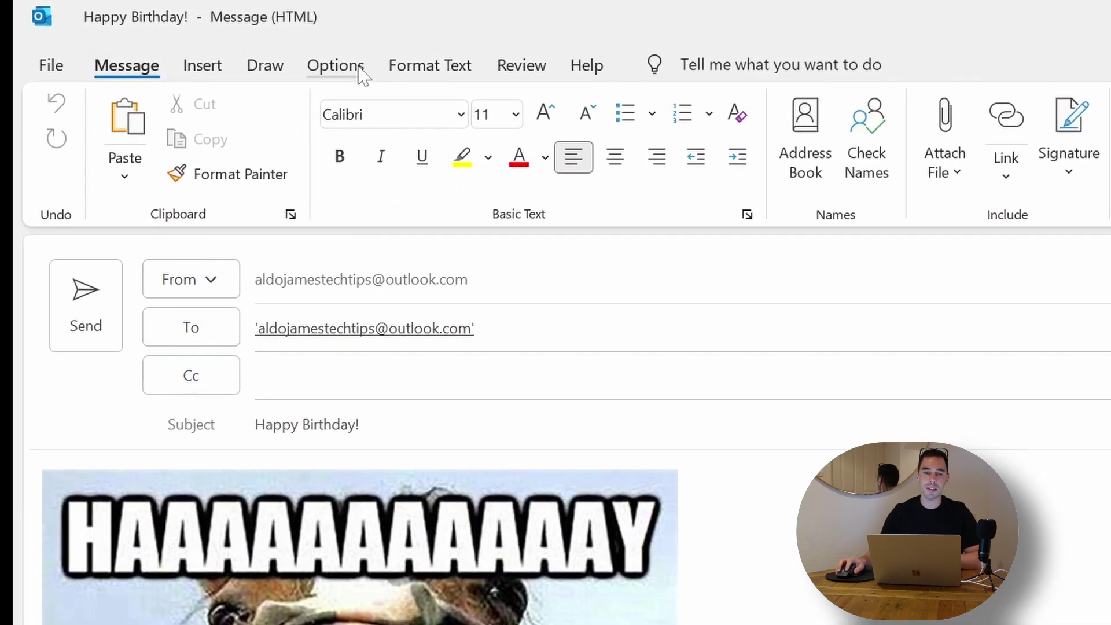
click(347, 65)
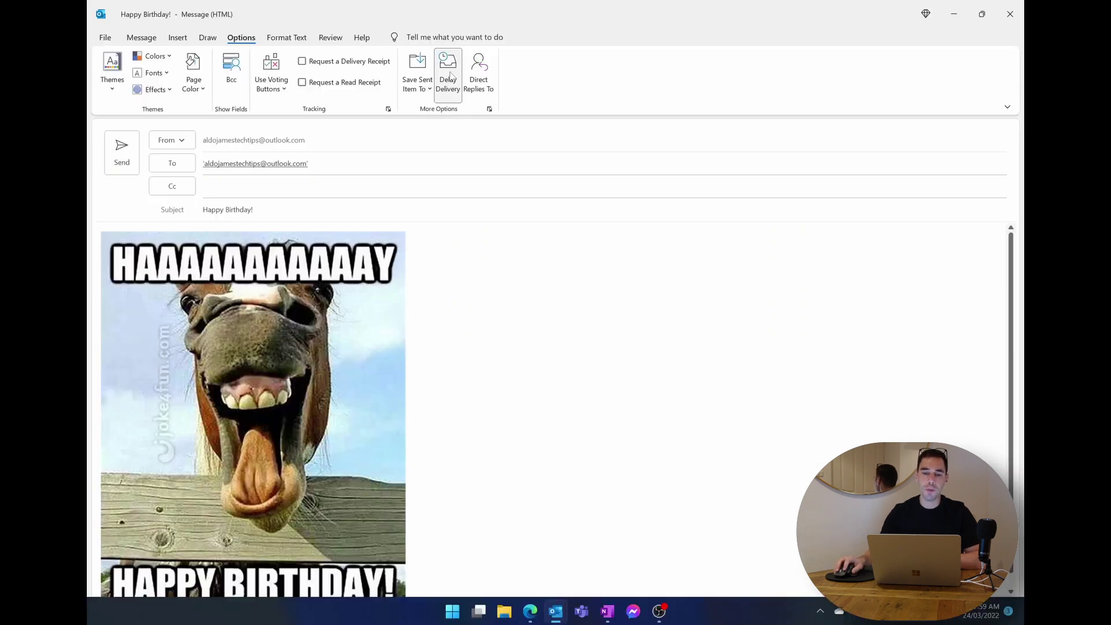
click(873, 165)
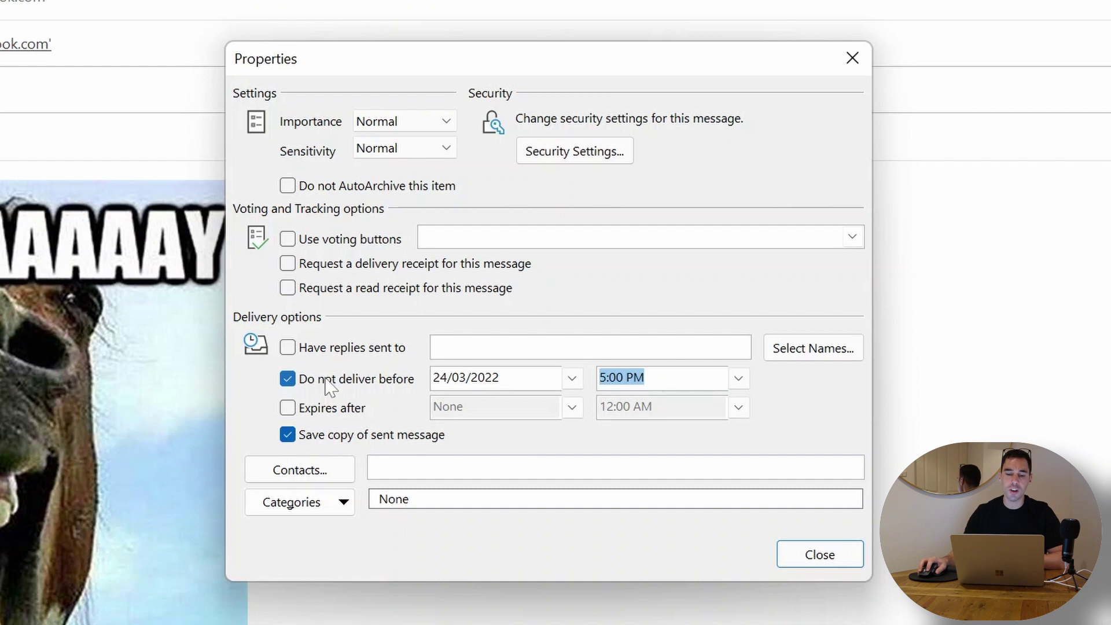
Step: Set 'Do not deliver before' to 30/03/2022 at 9:00 AM
click(330, 387)
click(330, 386)
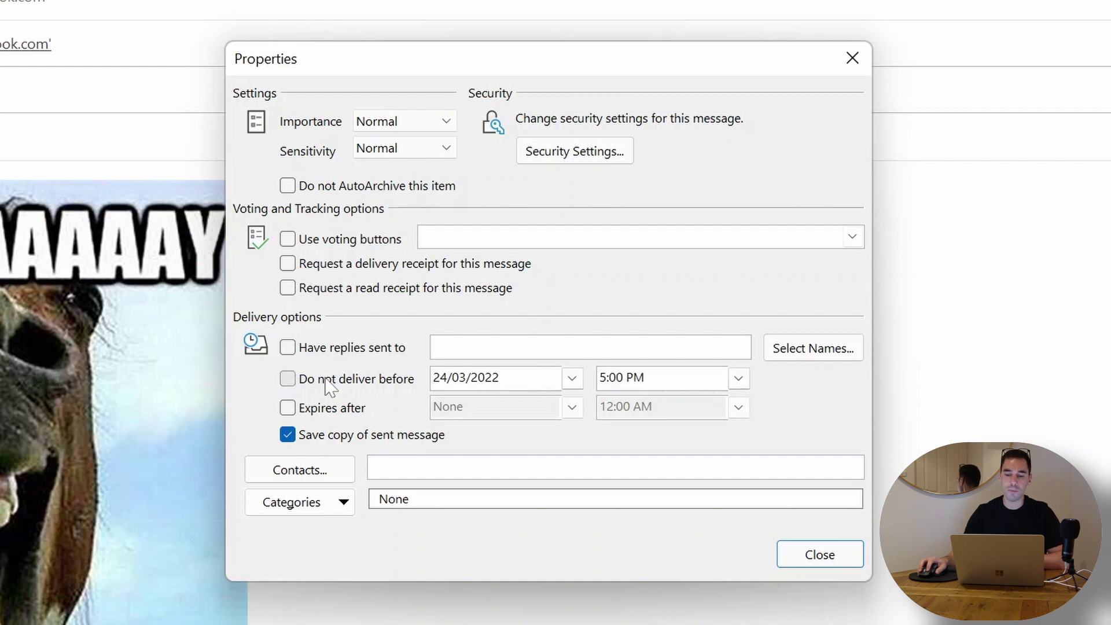
click(573, 379)
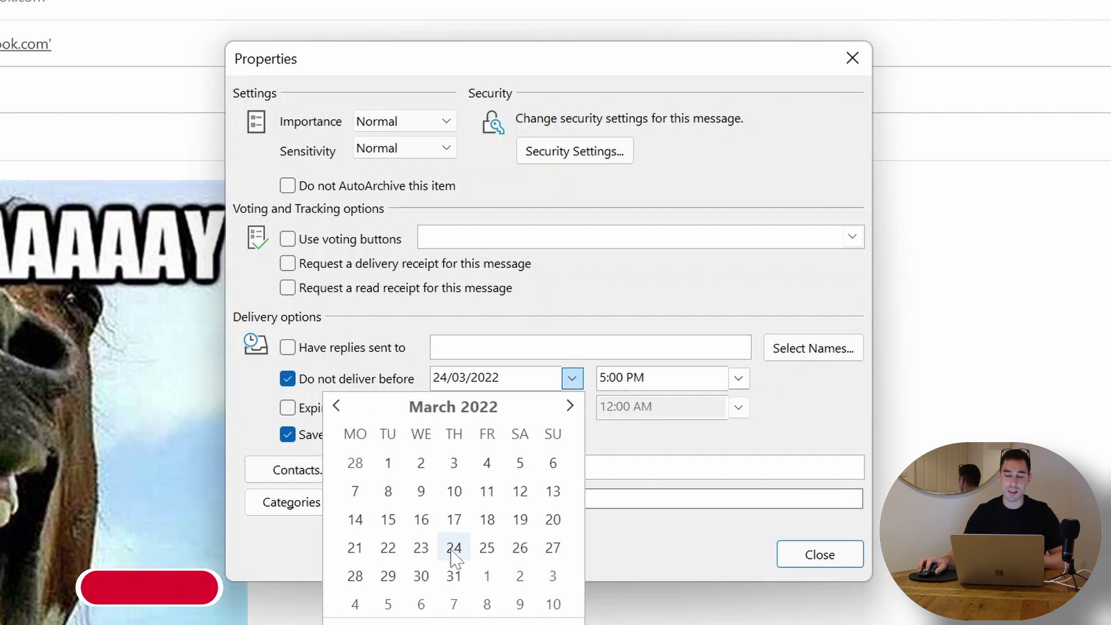
click(422, 574)
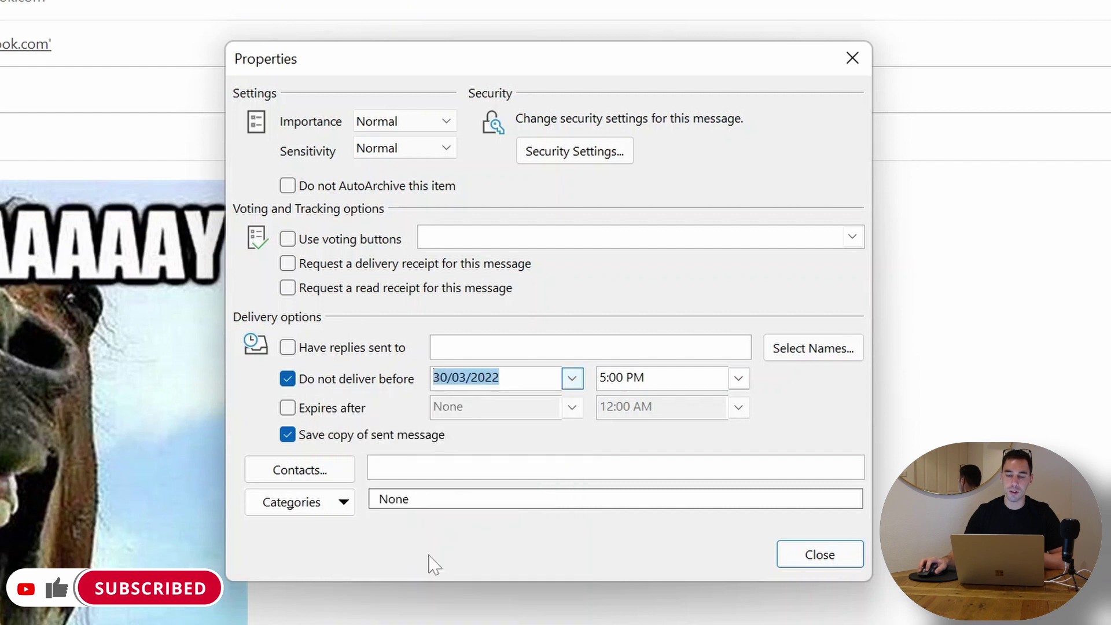
click(738, 378)
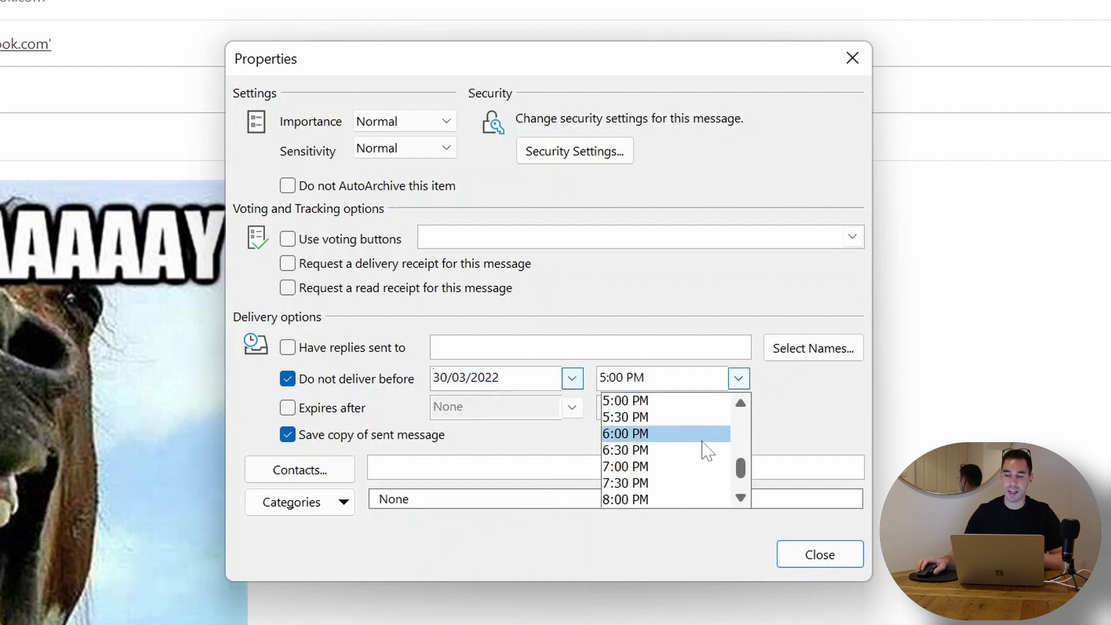
scroll(749, 472, up, 5)
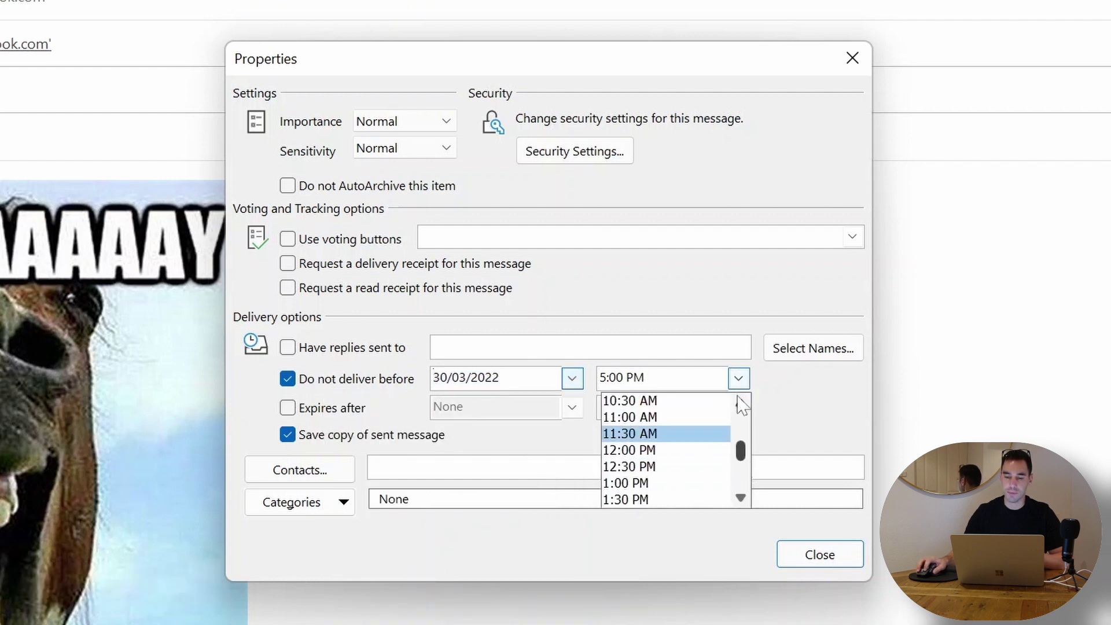
click(677, 401)
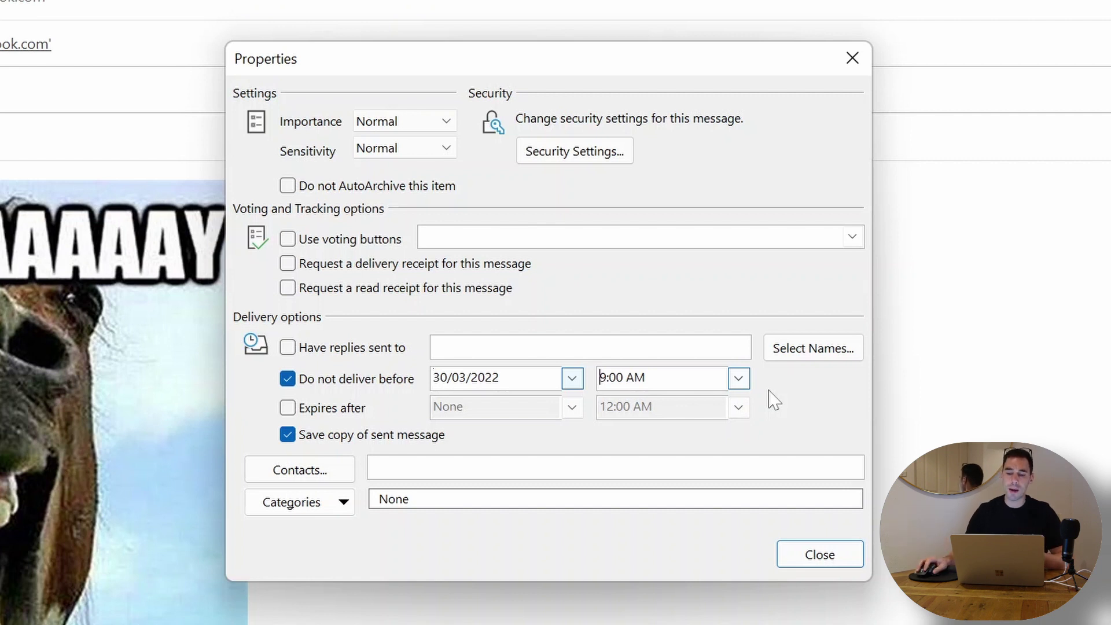
Step: Close Properties and send the rescheduled message back to the Outbox
click(820, 555)
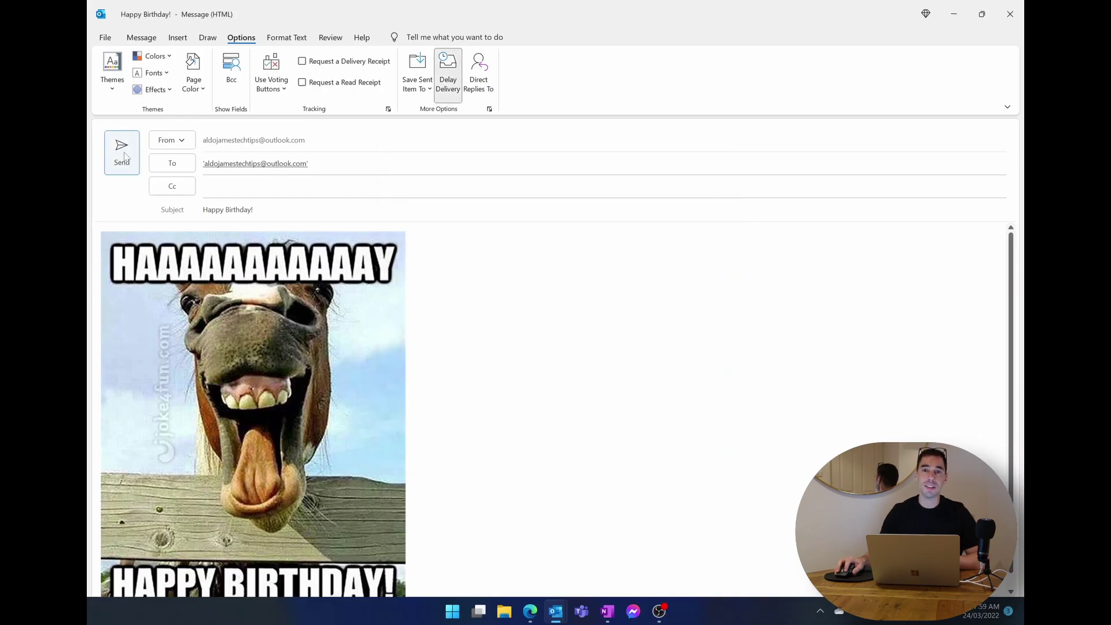
click(123, 152)
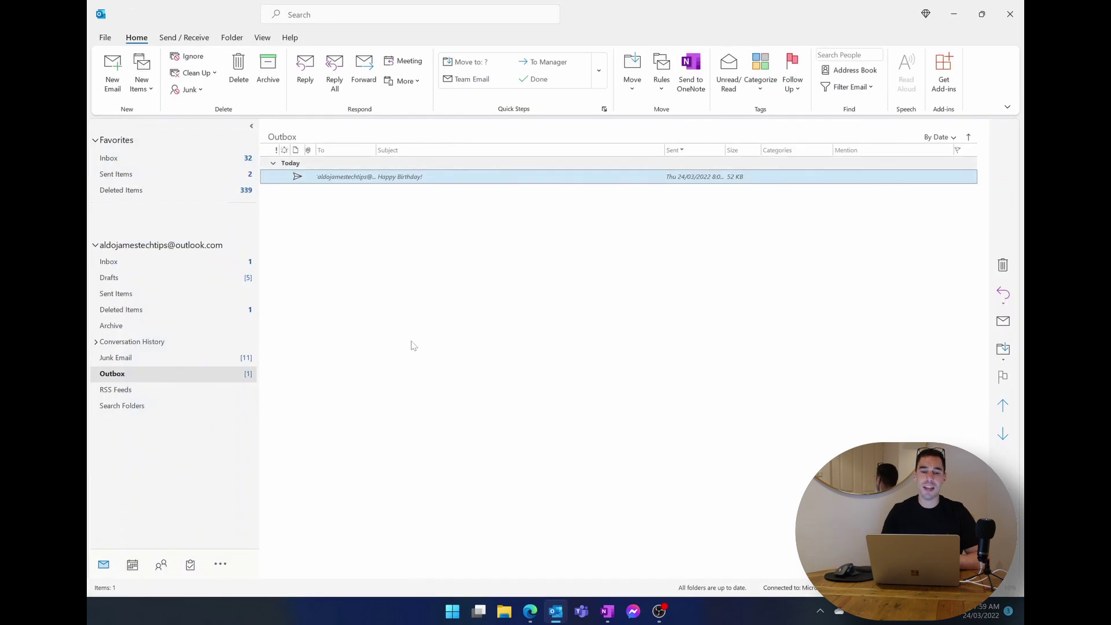